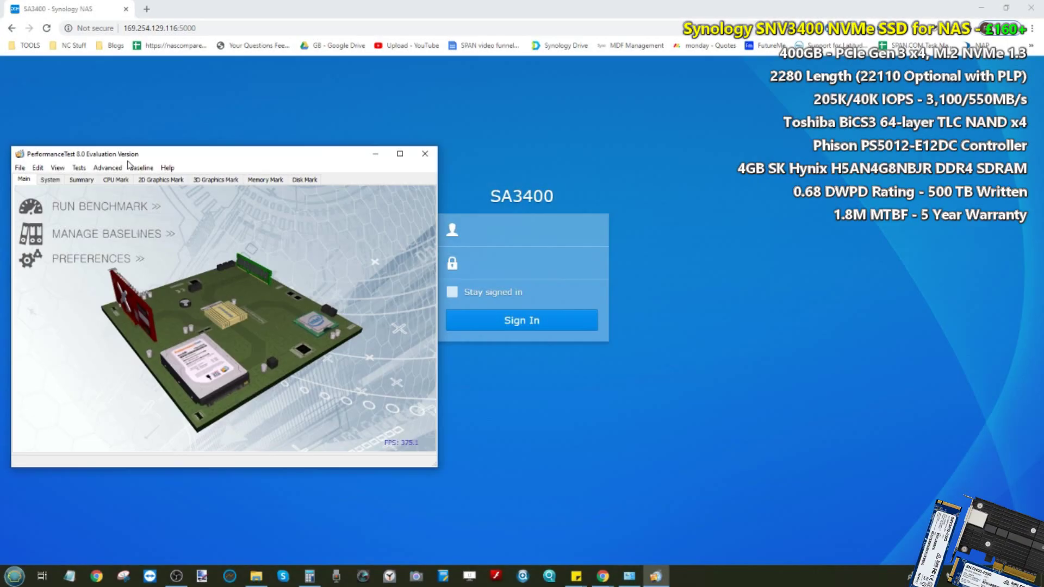
# Step: Check PerformanceTest's version information from the Help menu, then dismiss it
pyautogui.click(165, 170)
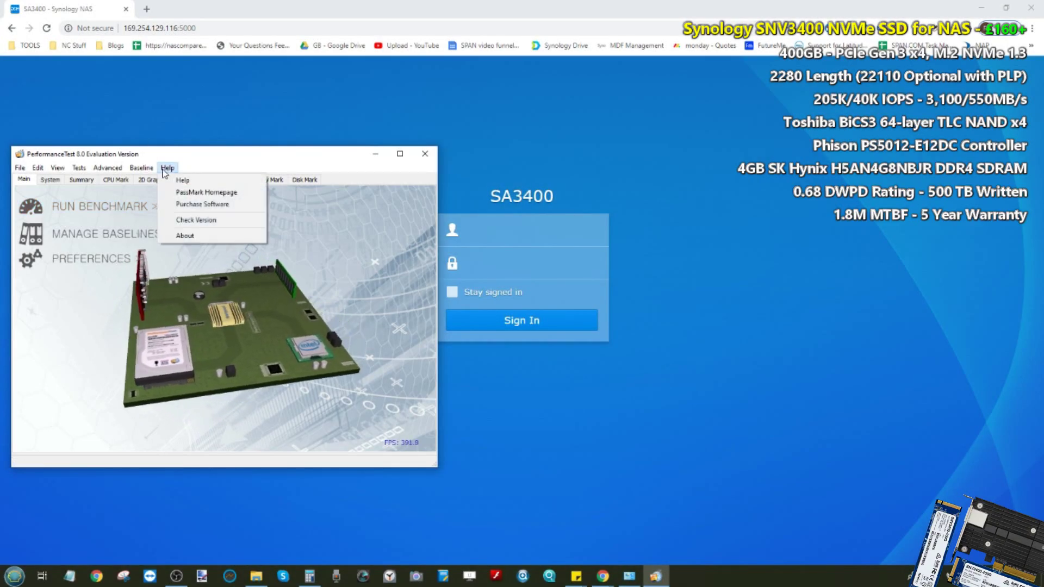
pyautogui.click(185, 235)
pyautogui.moveTo(222, 194); pyautogui.dragTo(215, 187)
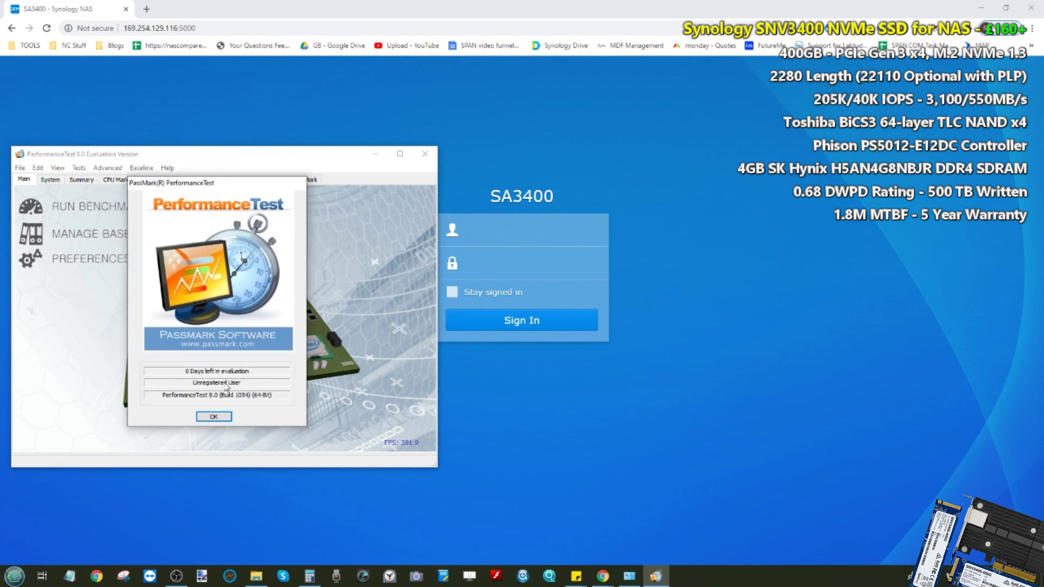
pyautogui.click(215, 416)
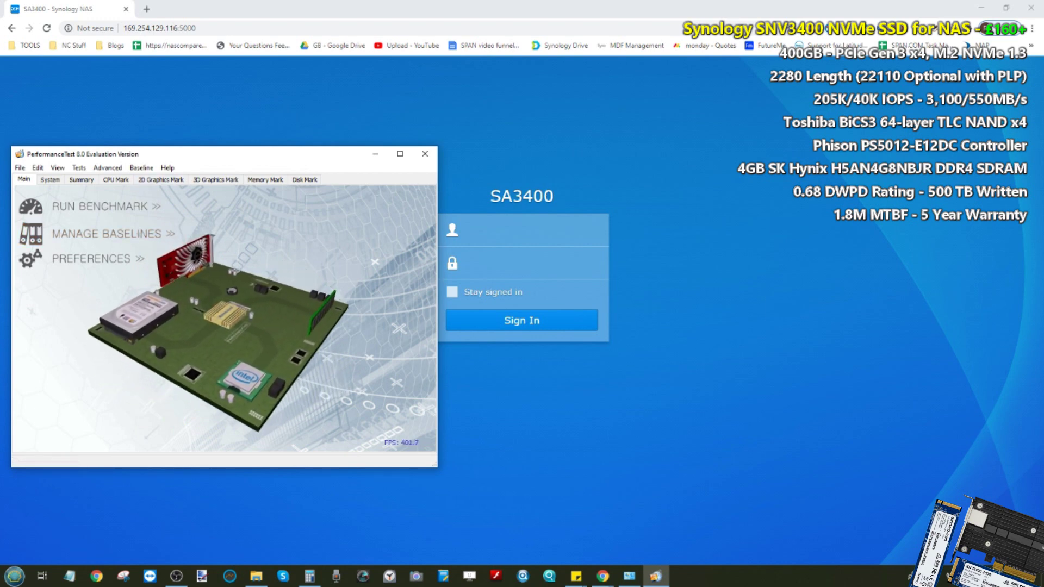
# Step: Sign in to the SA3400 NAS as admin with the account password
pyautogui.click(940, 579)
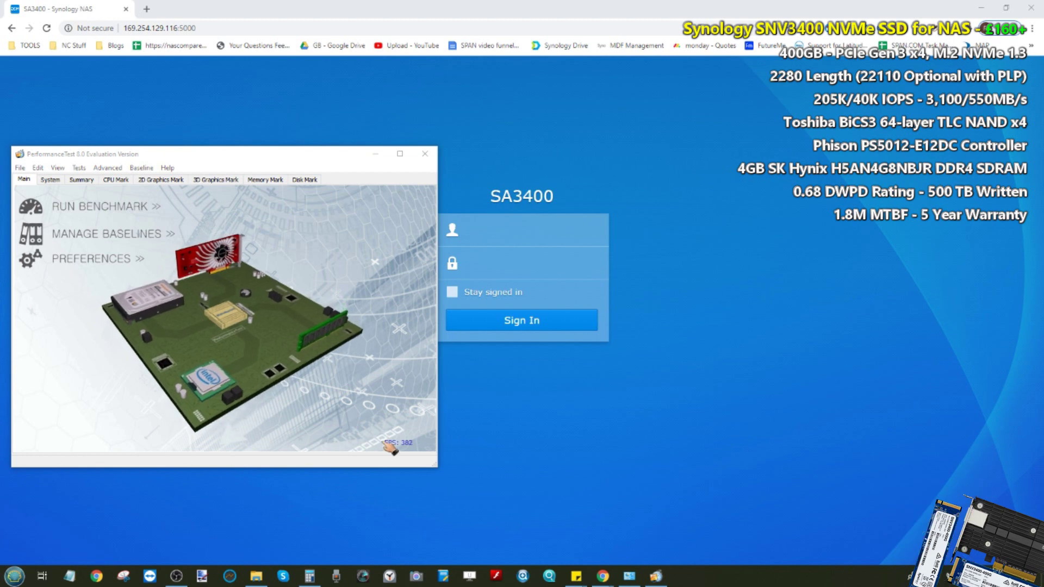
pyautogui.click(518, 234)
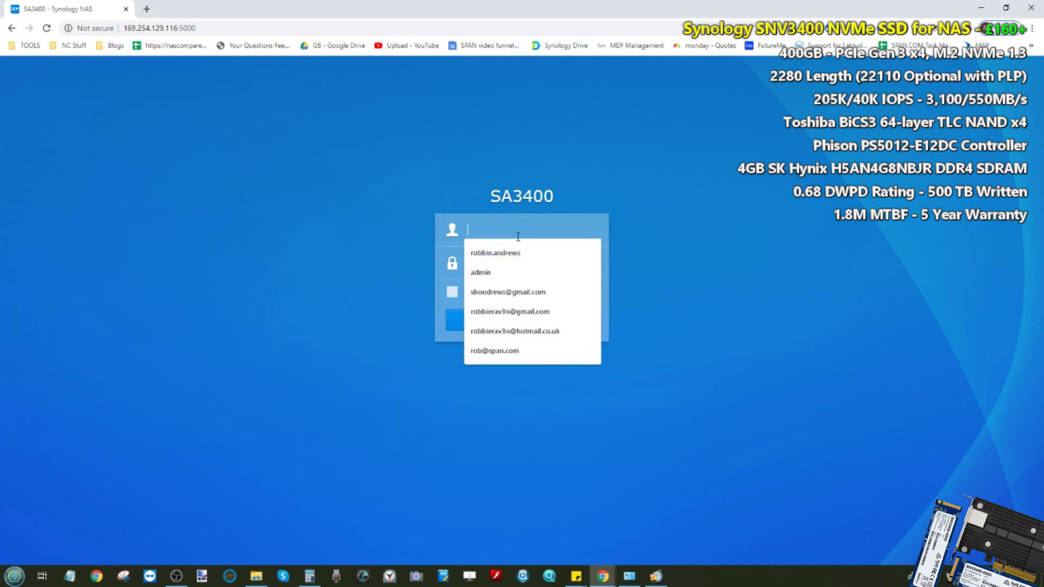
pyautogui.write('admin')
pyautogui.press('Tab')
pyautogui.write('•••••••')
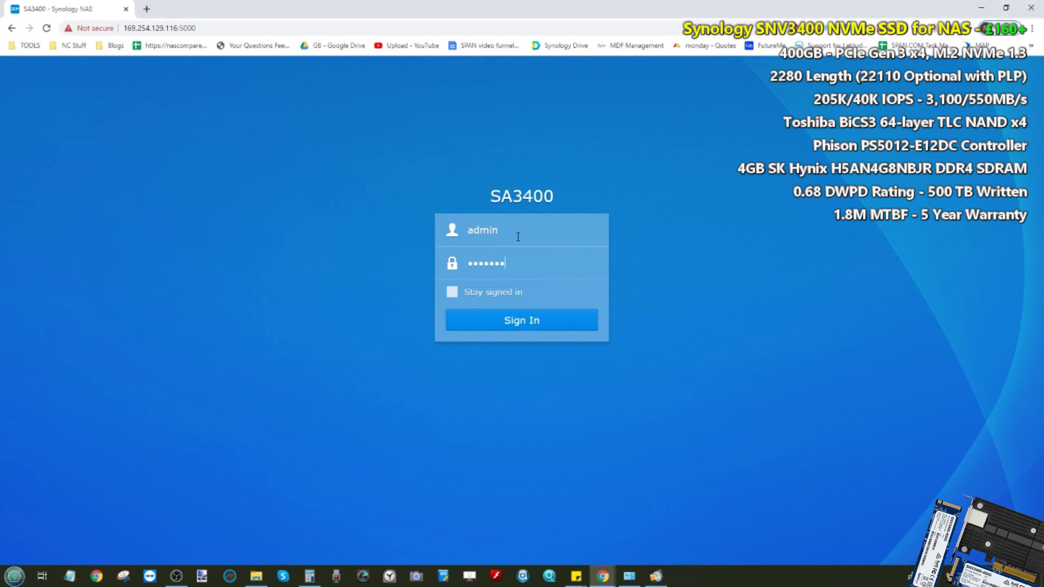
pyautogui.write('•')
pyautogui.press('Return')
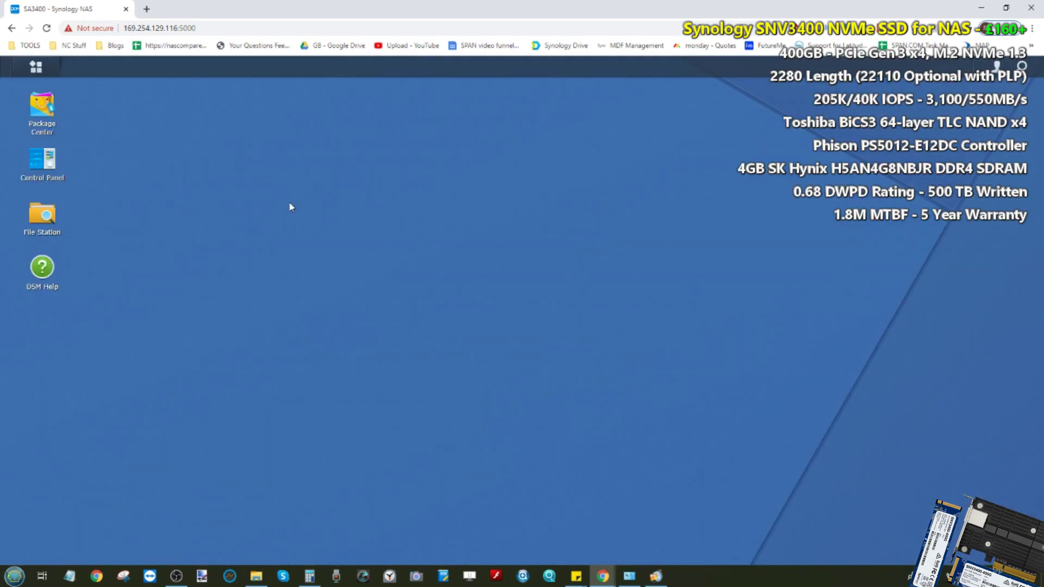
# Step: Glance at the DSM main menu and taskbar, then open Storage Manager to check the RAID 5 volumes
pyautogui.click(43, 67)
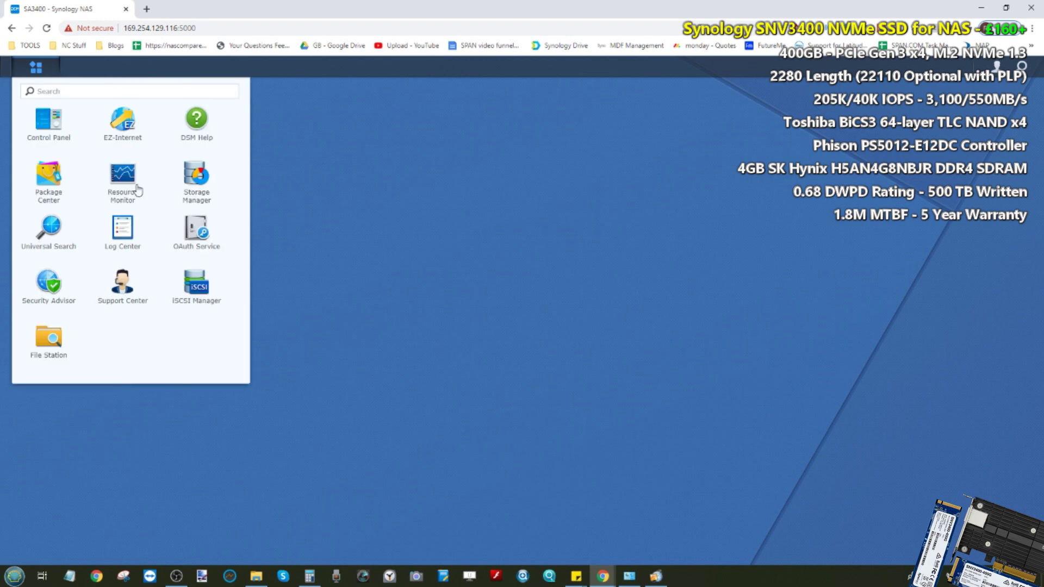
pyautogui.click(198, 183)
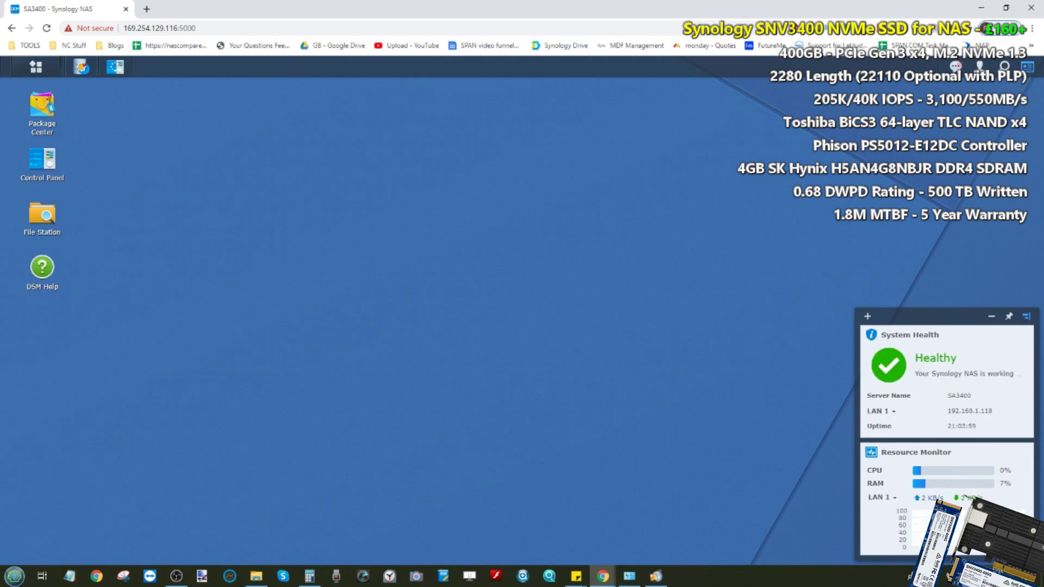
pyautogui.click(945, 576)
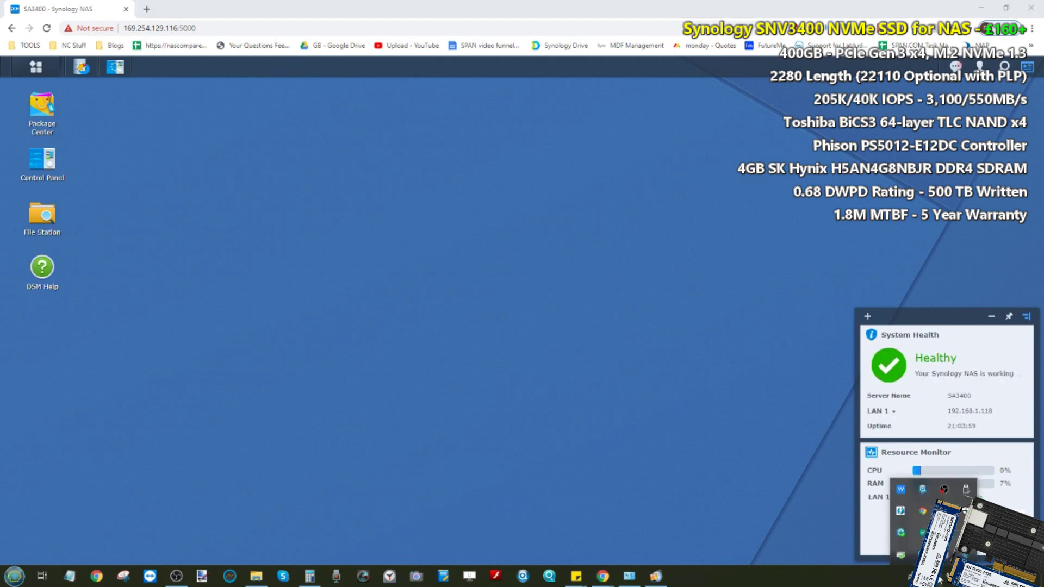
pyautogui.click(186, 578)
pyautogui.click(179, 576)
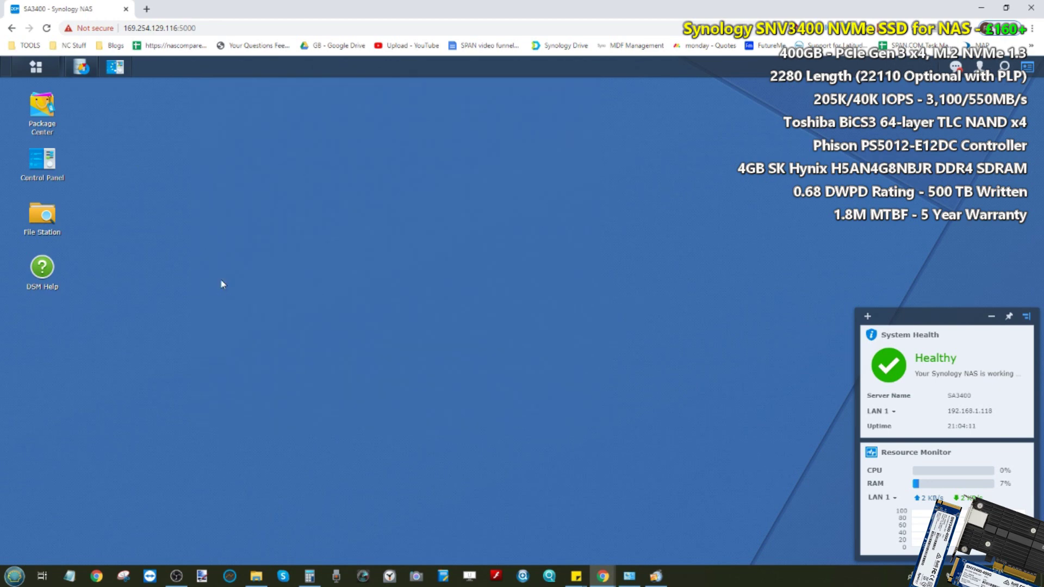
pyautogui.click(81, 75)
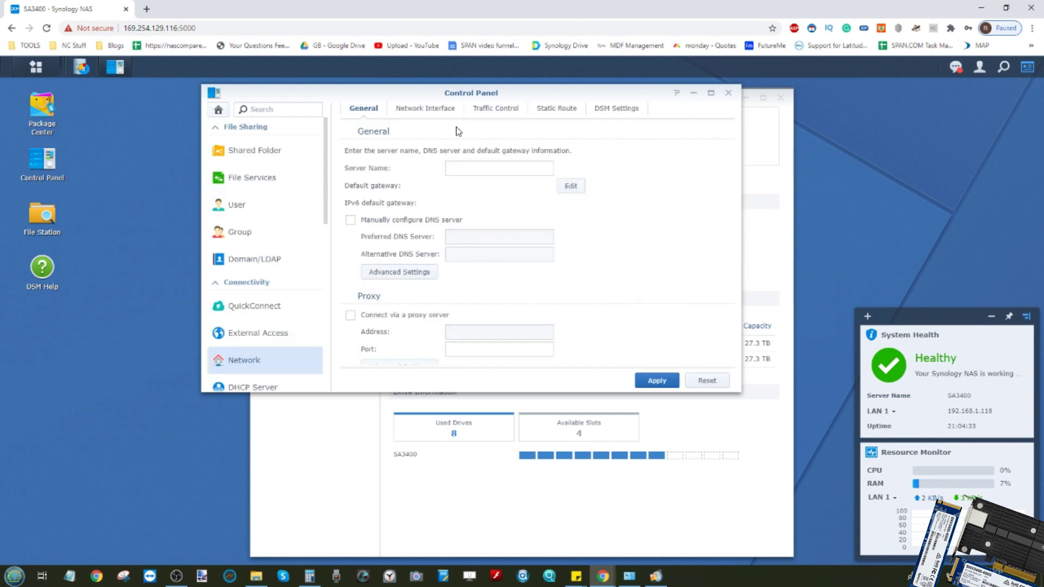
# Step: Expand LAN 5 in the network interface list to confirm MTU 9000 and 10000 Mbps full duplex
pyautogui.click(426, 109)
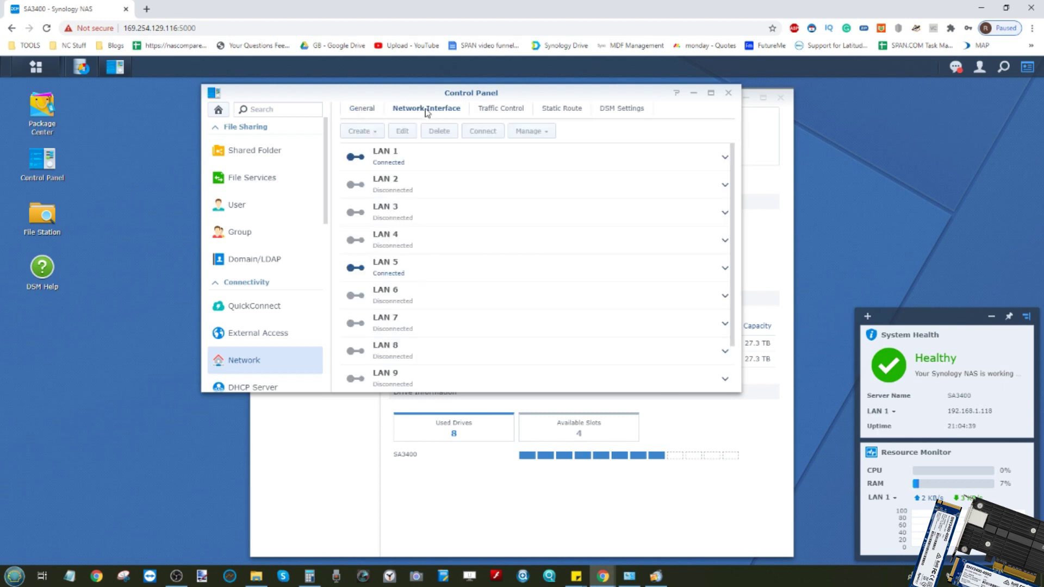
pyautogui.click(724, 270)
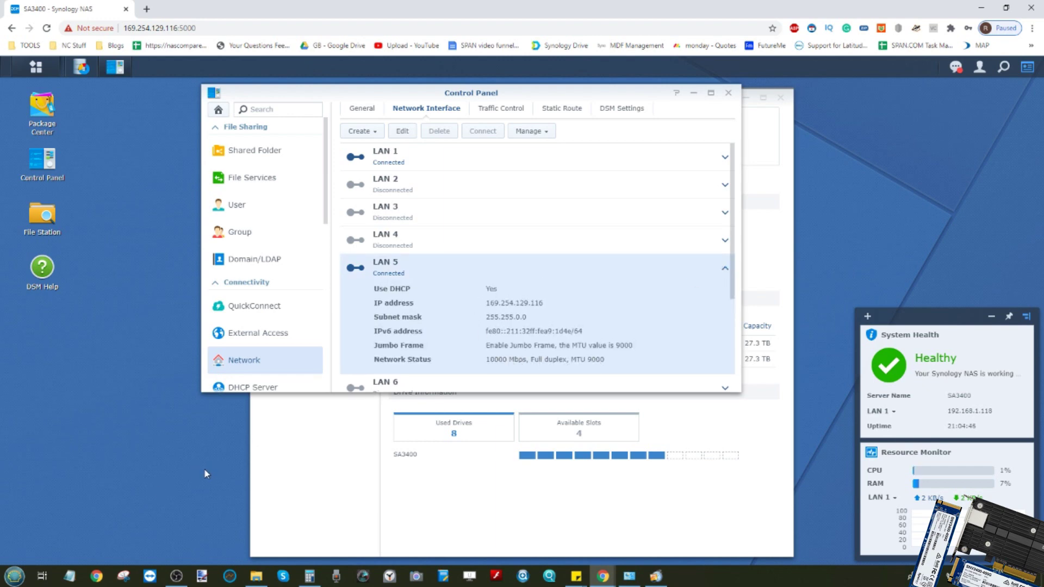
pyautogui.click(631, 579)
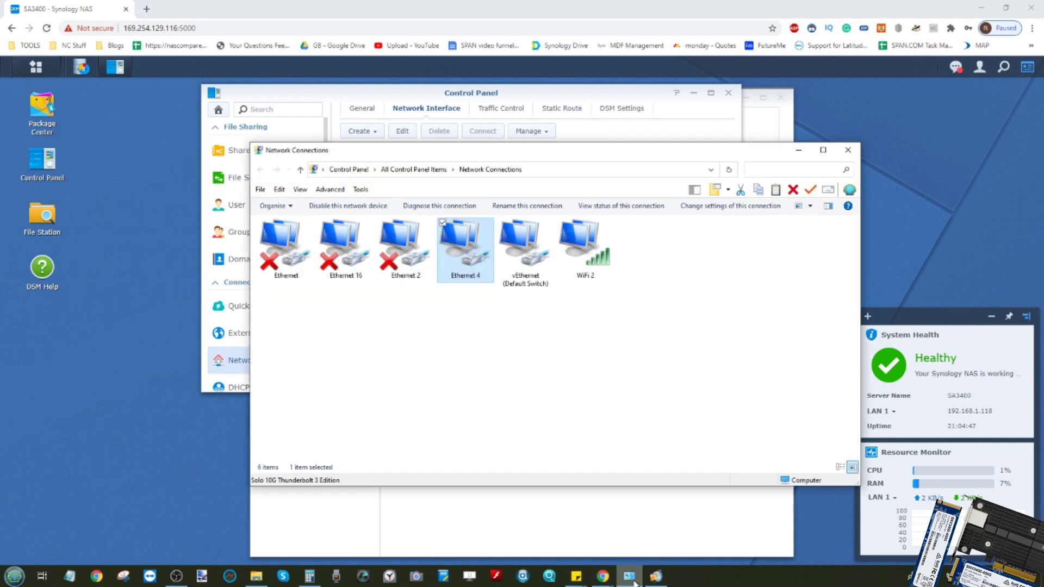
pyautogui.rightClick(459, 246)
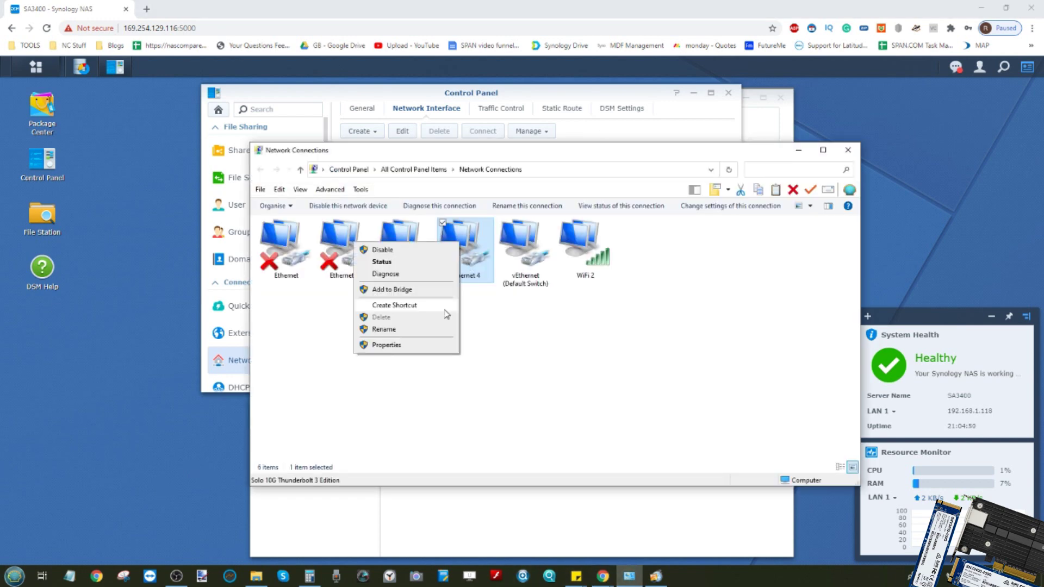
pyautogui.click(384, 264)
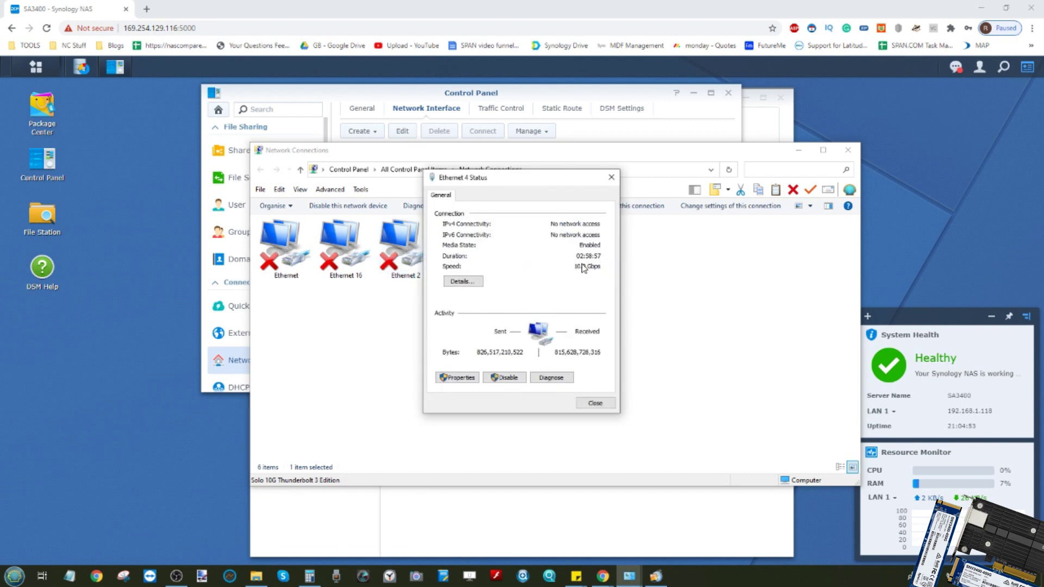
pyautogui.click(601, 405)
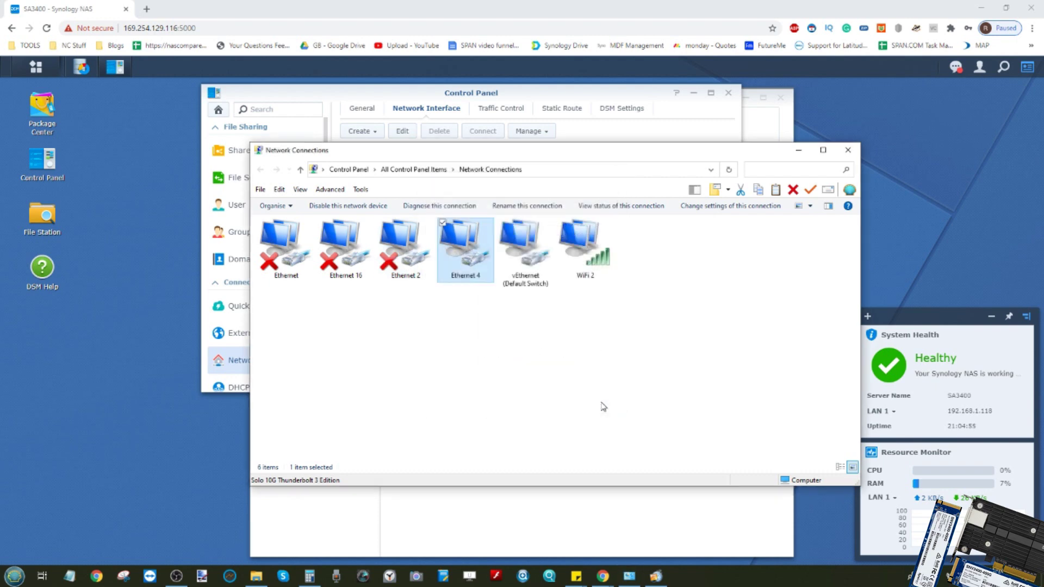
pyautogui.rightClick(468, 253)
pyautogui.click(431, 357)
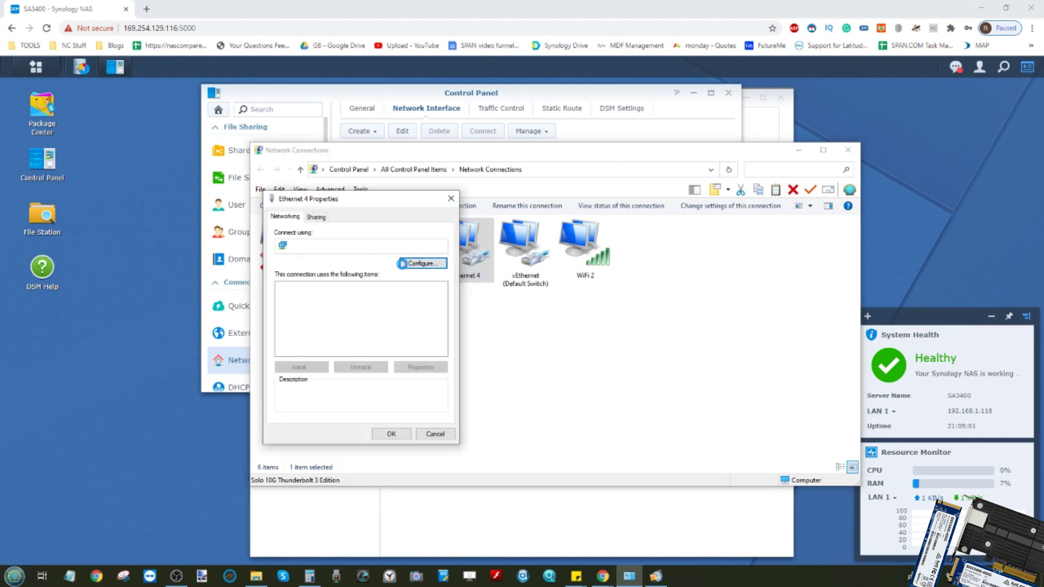
pyautogui.click(402, 264)
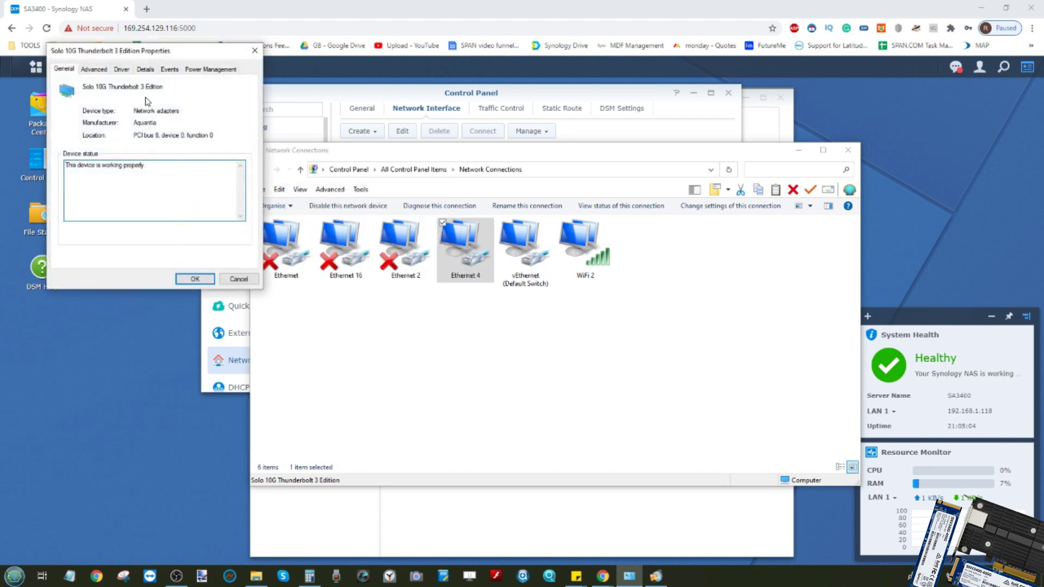
pyautogui.click(96, 69)
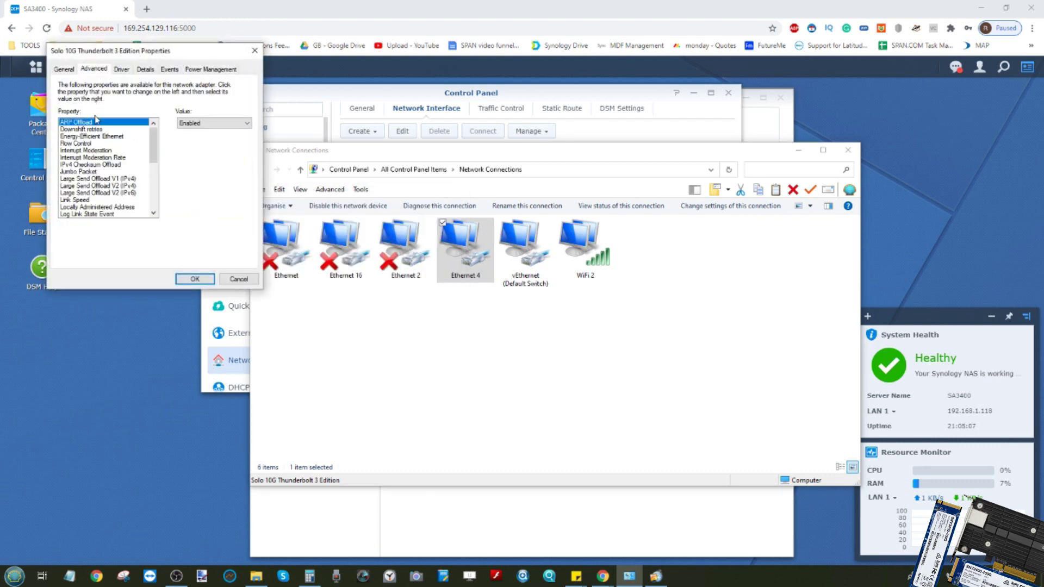
pyautogui.click(90, 172)
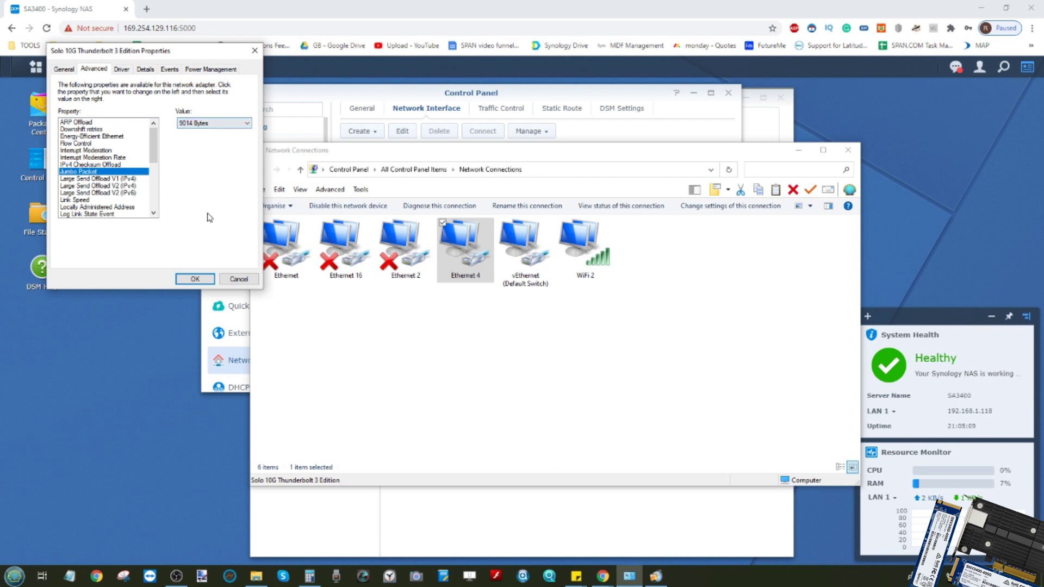
pyautogui.click(244, 281)
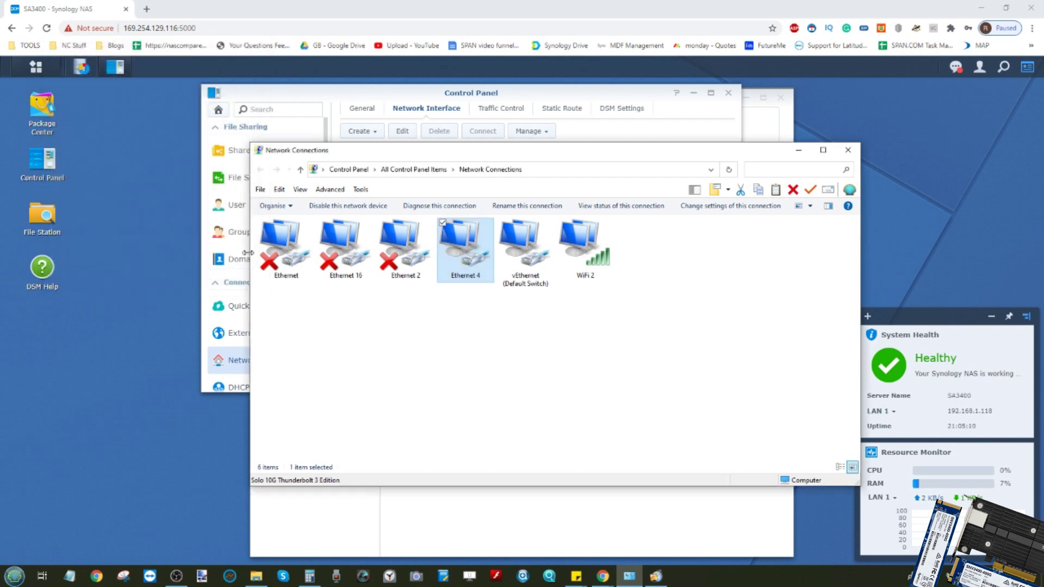
pyautogui.click(846, 151)
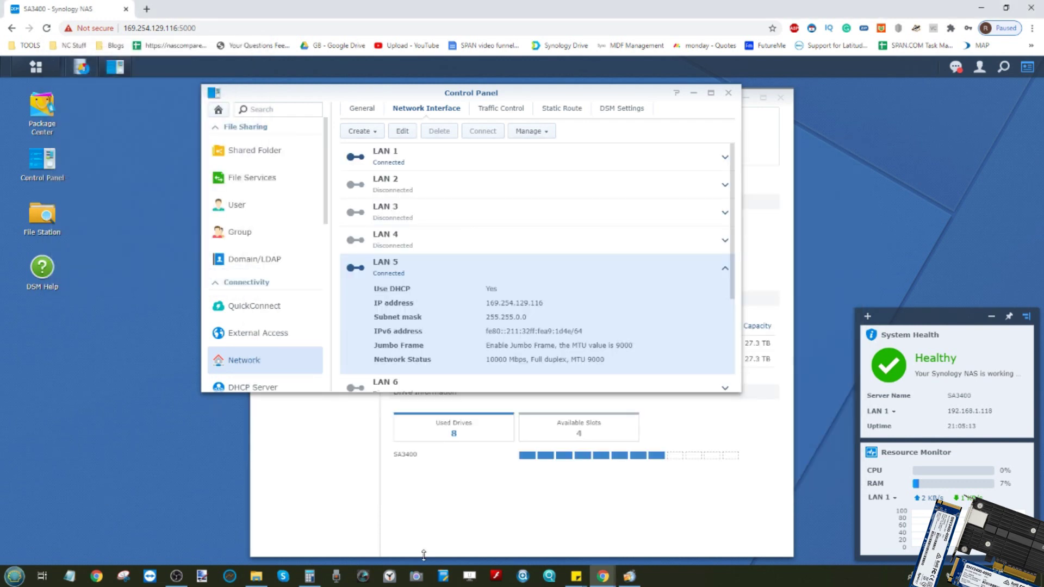
# Step: Return to PerformanceTest from the Windows Start menu and open its Edit menu
pyautogui.click(14, 576)
pyautogui.moveTo(196, 337); pyautogui.dragTo(194, 337)
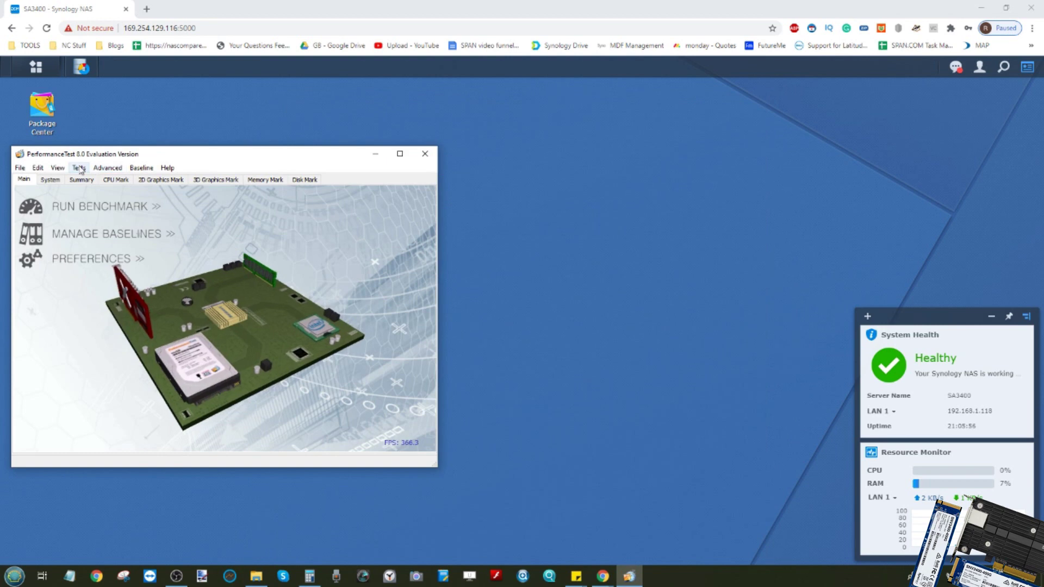
pyautogui.click(37, 168)
# Step: In Preferences, keep A: TEST FILES 200GB as the test drive and rename the computer NO-CACHE
pyautogui.click(57, 203)
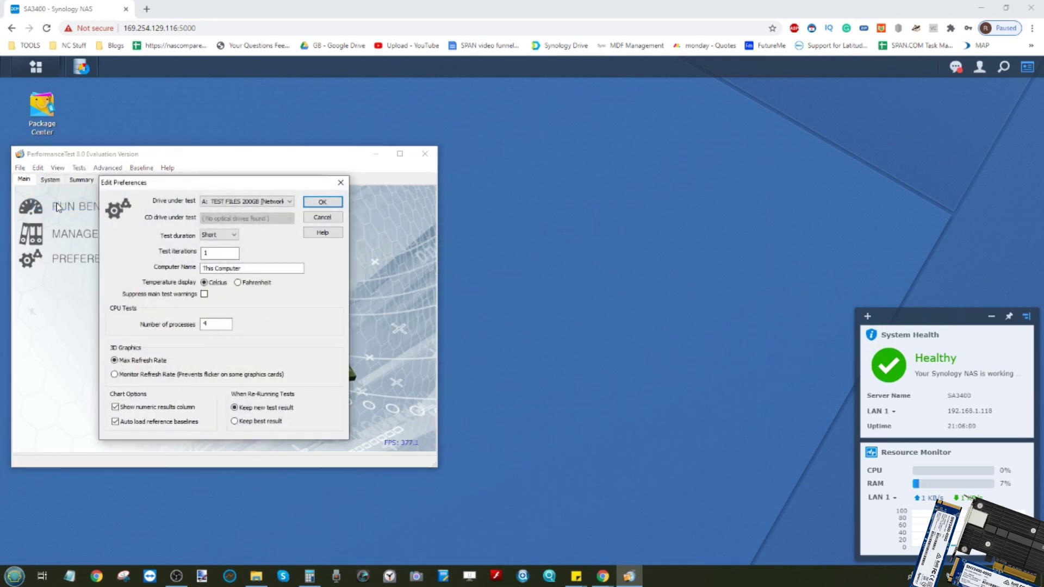
pyautogui.click(238, 201)
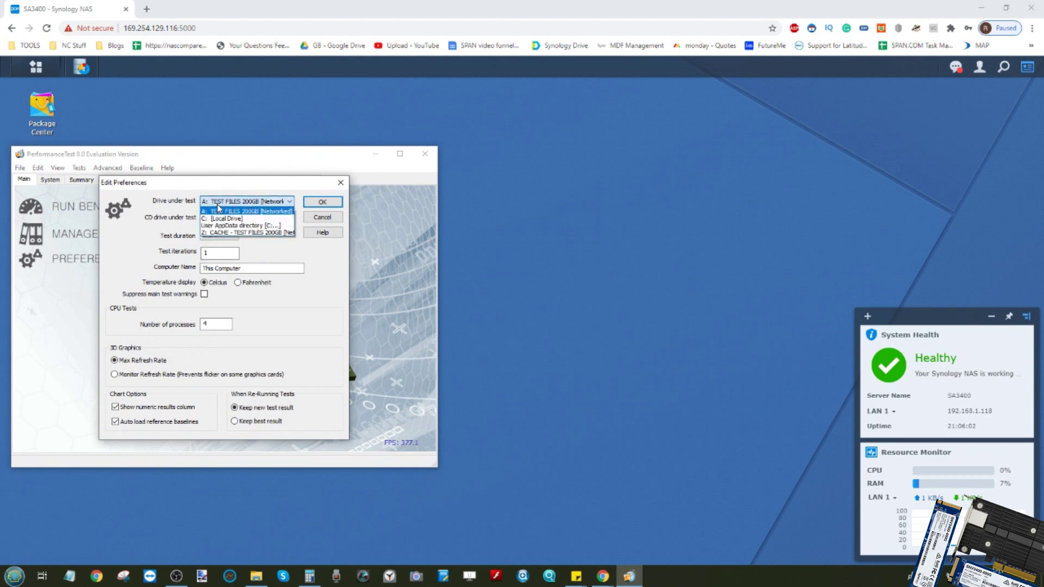
pyautogui.click(234, 212)
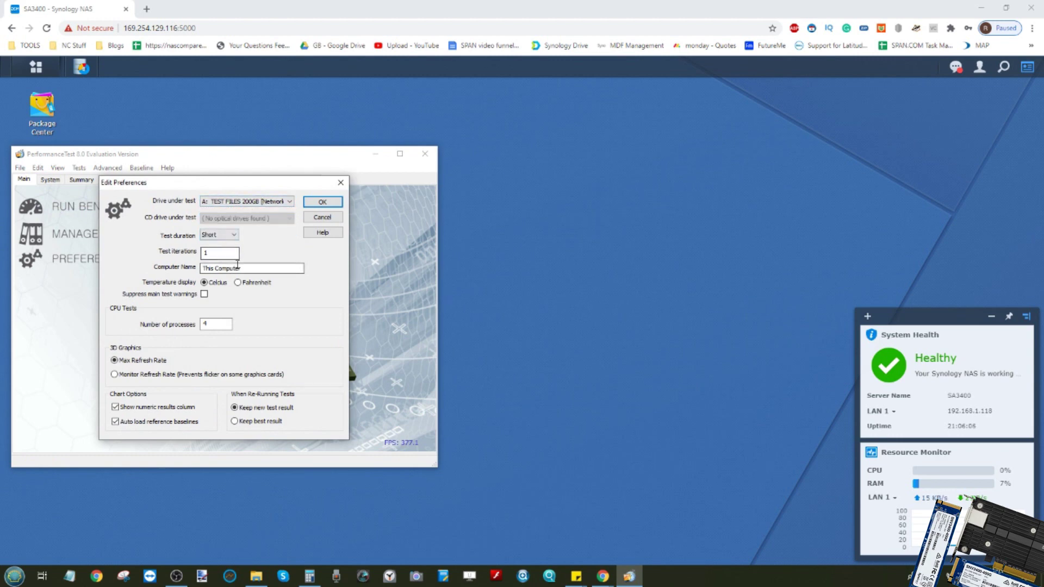
pyautogui.moveTo(237, 266); pyautogui.dragTo(185, 270)
pyautogui.write('N')
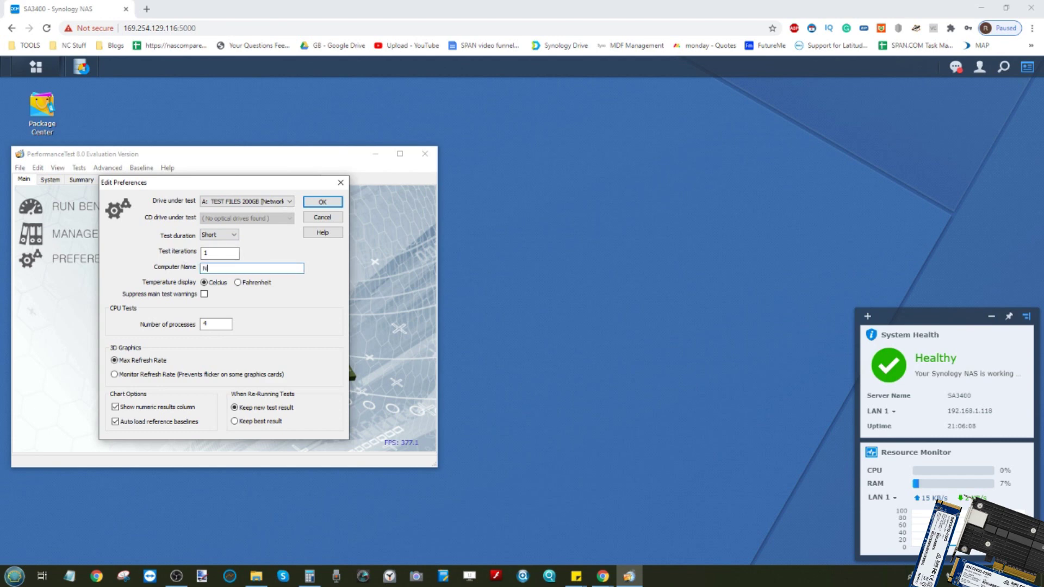
pyautogui.write('O-CACHE')
# Step: Set test duration to Medium and test iterations to 3, then save the preferences
pyautogui.click(223, 235)
pyautogui.click(221, 260)
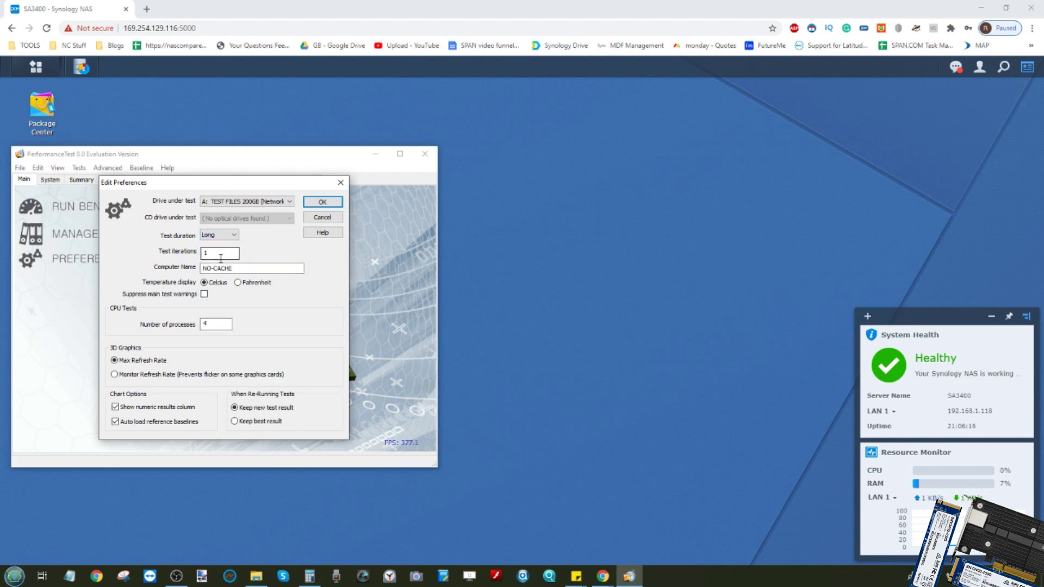
pyautogui.click(222, 235)
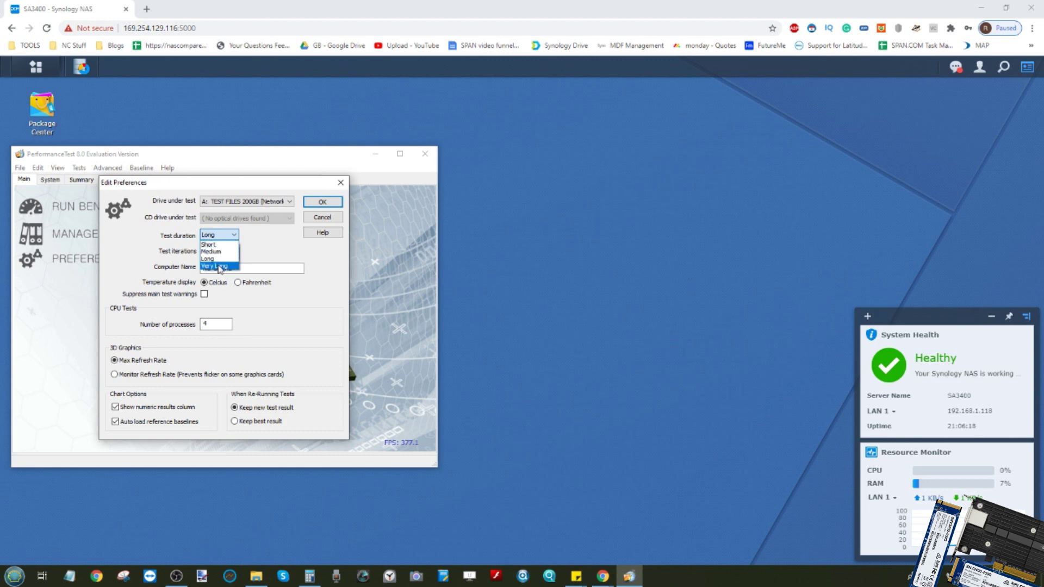
pyautogui.click(219, 267)
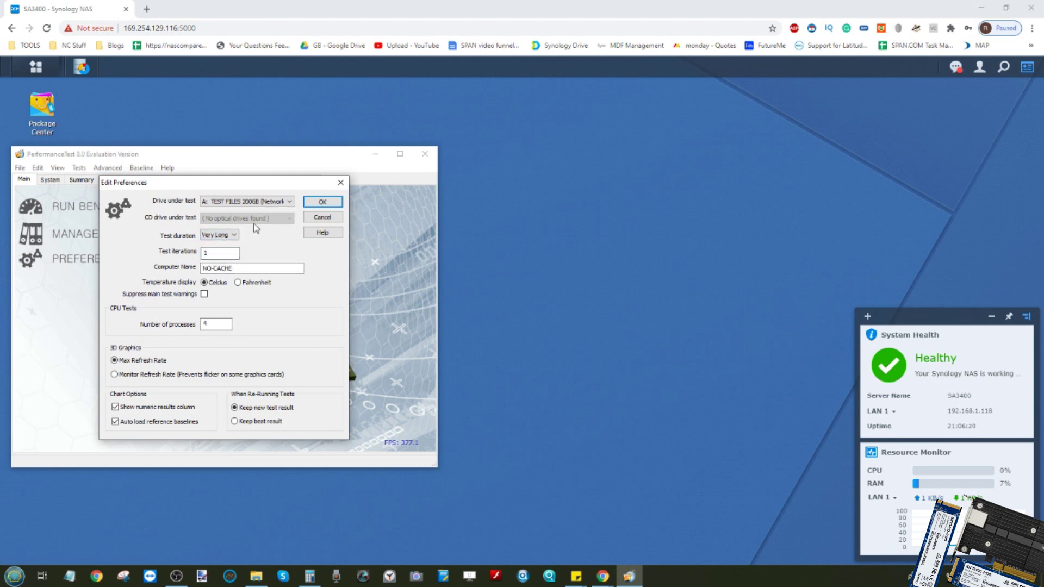
pyautogui.click(233, 235)
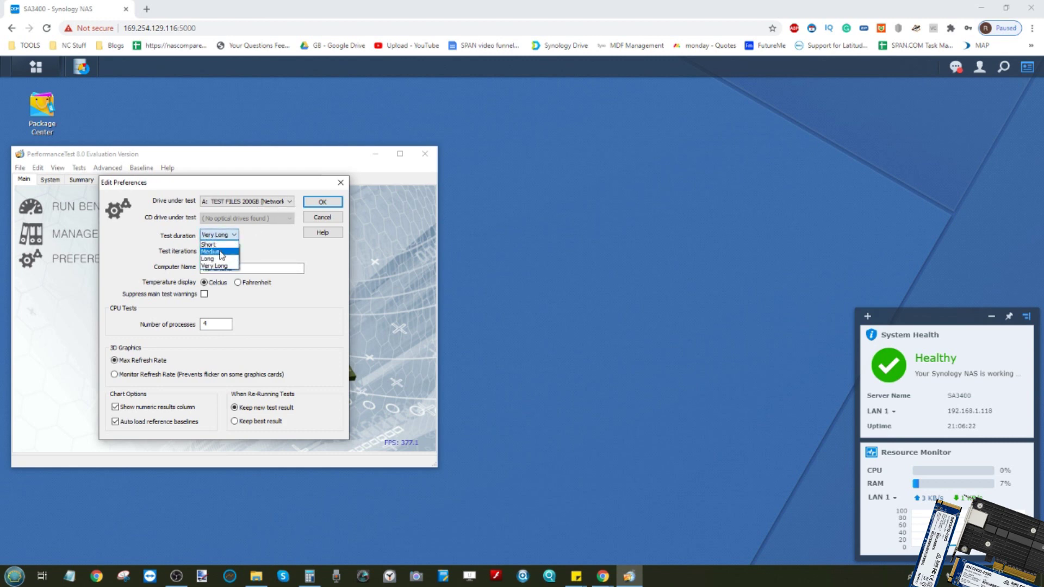
pyautogui.click(227, 252)
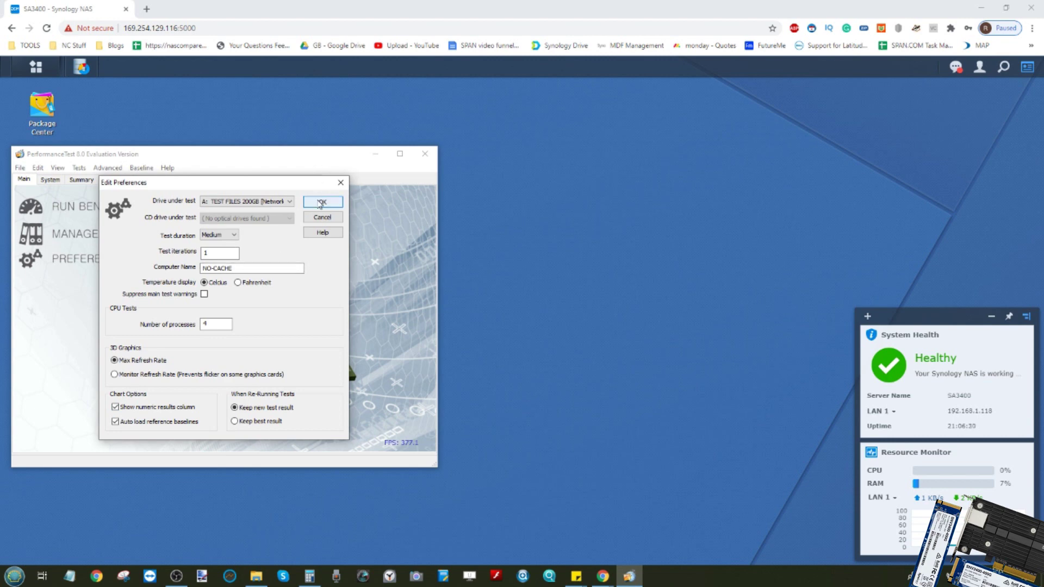
pyautogui.doubleClick(228, 253)
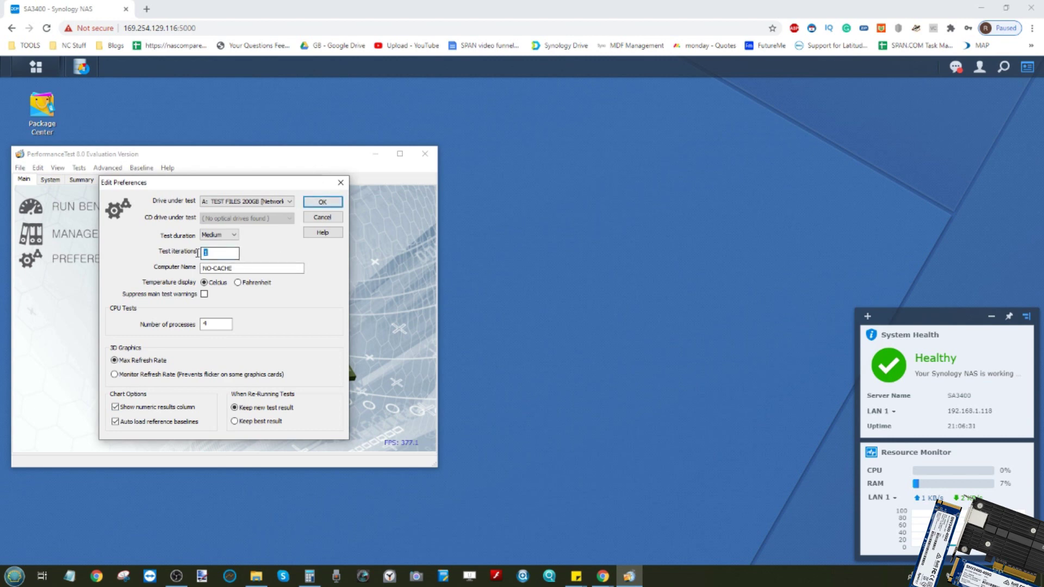
pyautogui.write('3')
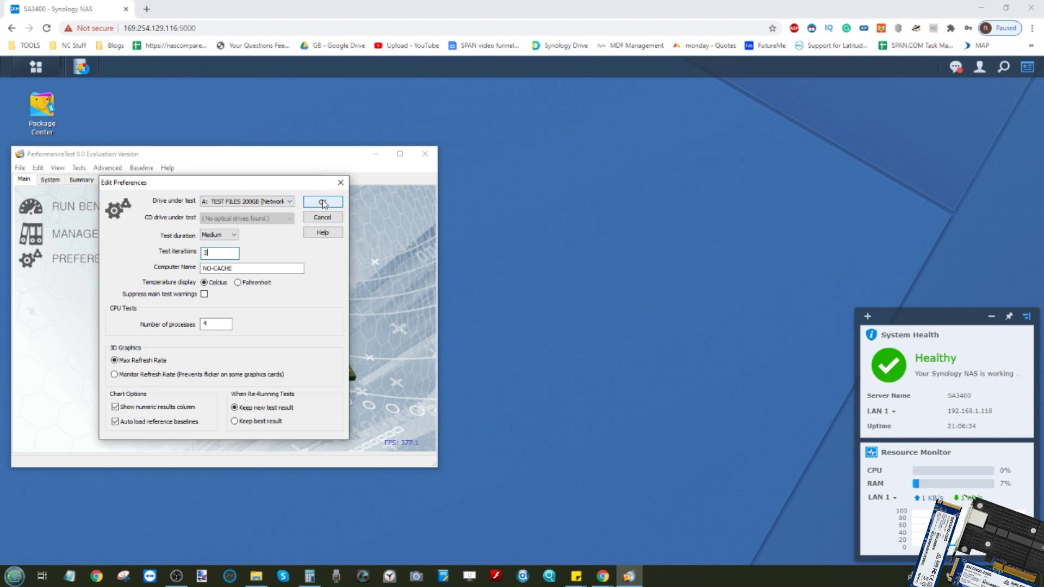
pyautogui.click(324, 203)
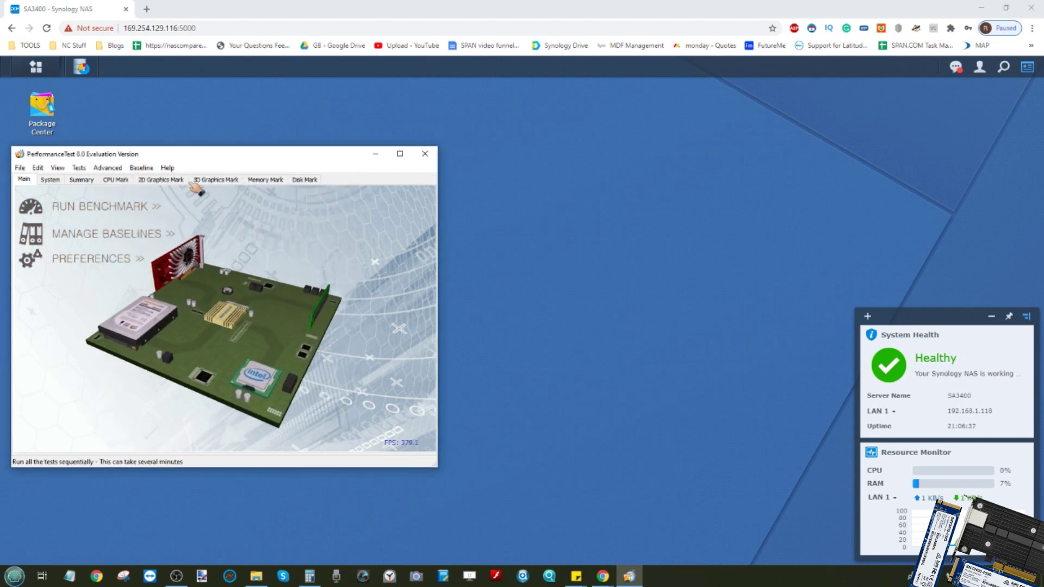
# Step: Show the Disk Mark chart and stretch the window to reveal the random seek and CD/DVD rows
pyautogui.click(304, 180)
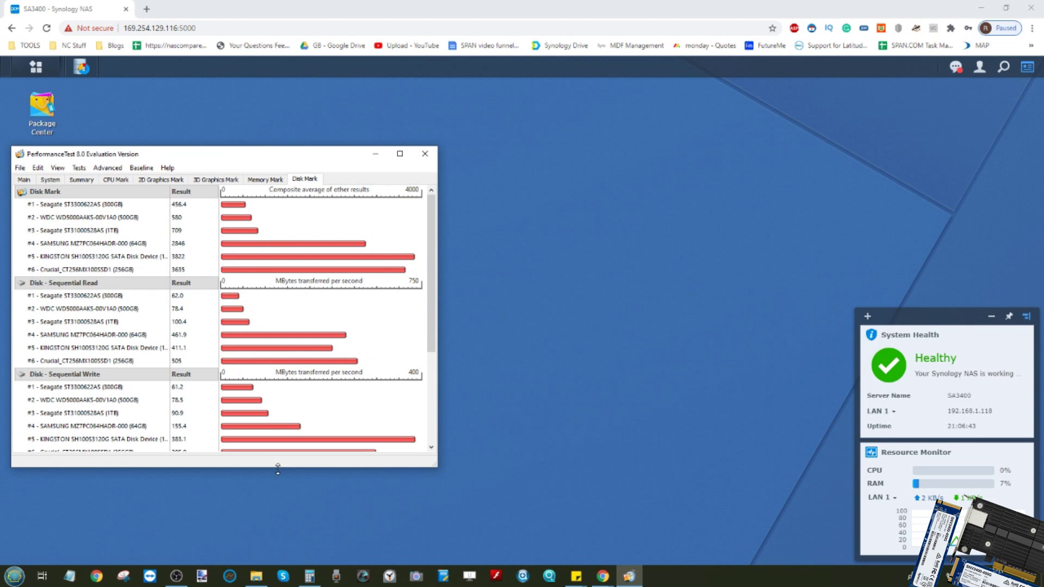
pyautogui.moveTo(278, 469); pyautogui.dragTo(278, 558)
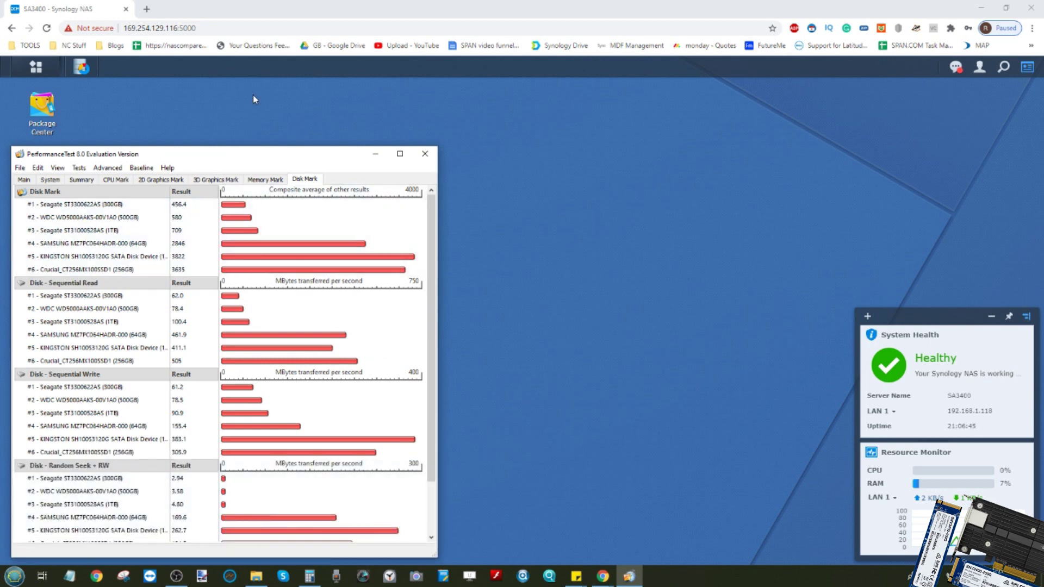
pyautogui.click(247, 142)
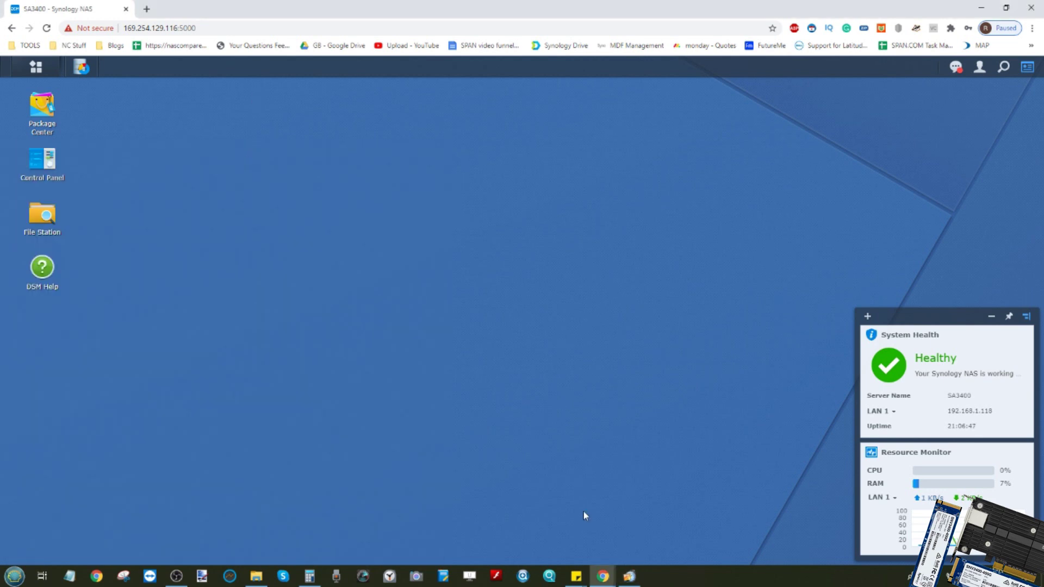
pyautogui.click(632, 574)
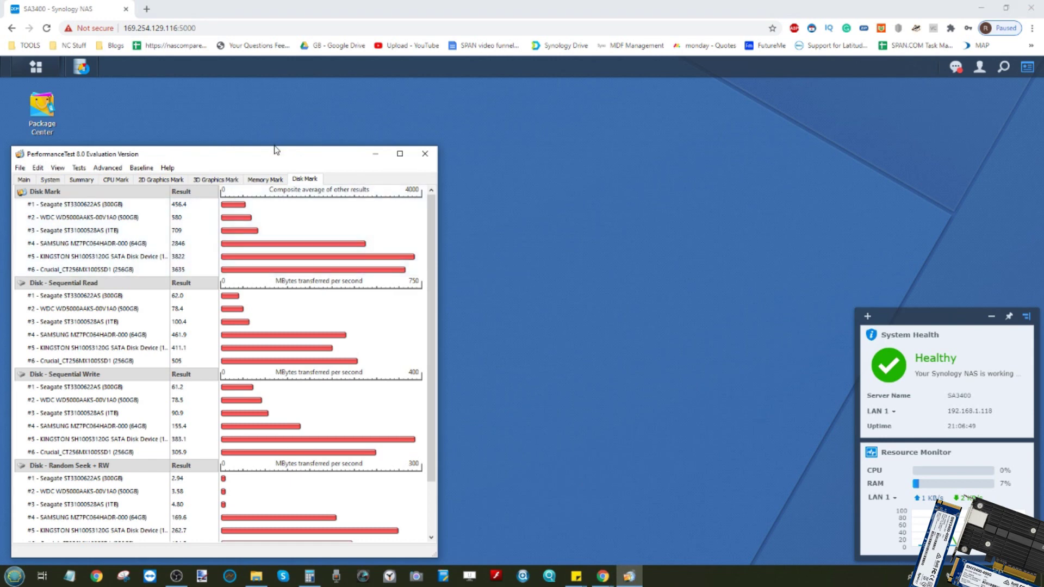
pyautogui.moveTo(273, 147); pyautogui.dragTo(274, 100)
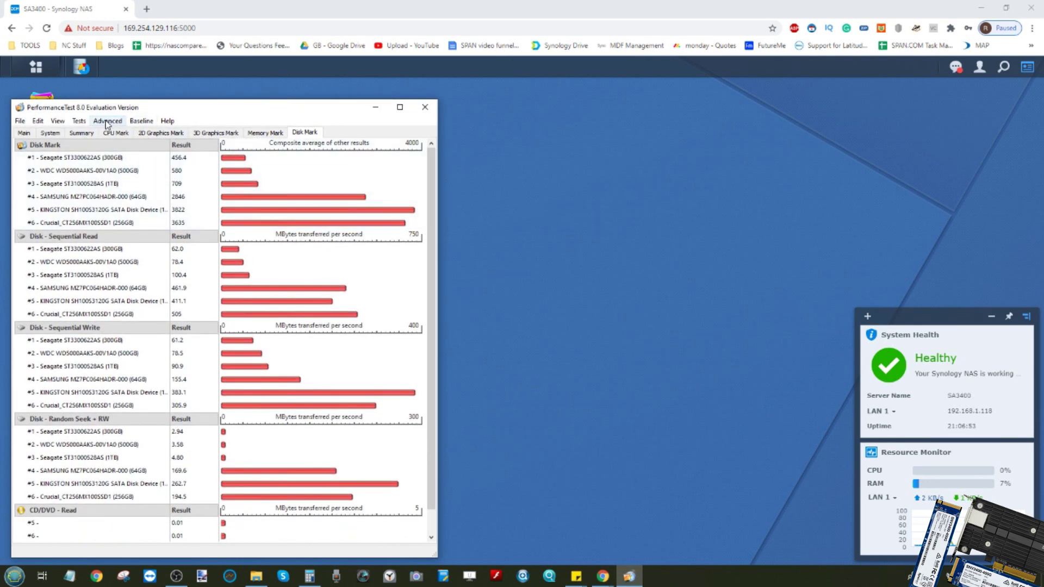
pyautogui.click(80, 121)
# Step: Run all disk tests on the NO-CACHE drive via Tests > Disk > All
pyautogui.moveTo(114, 194)
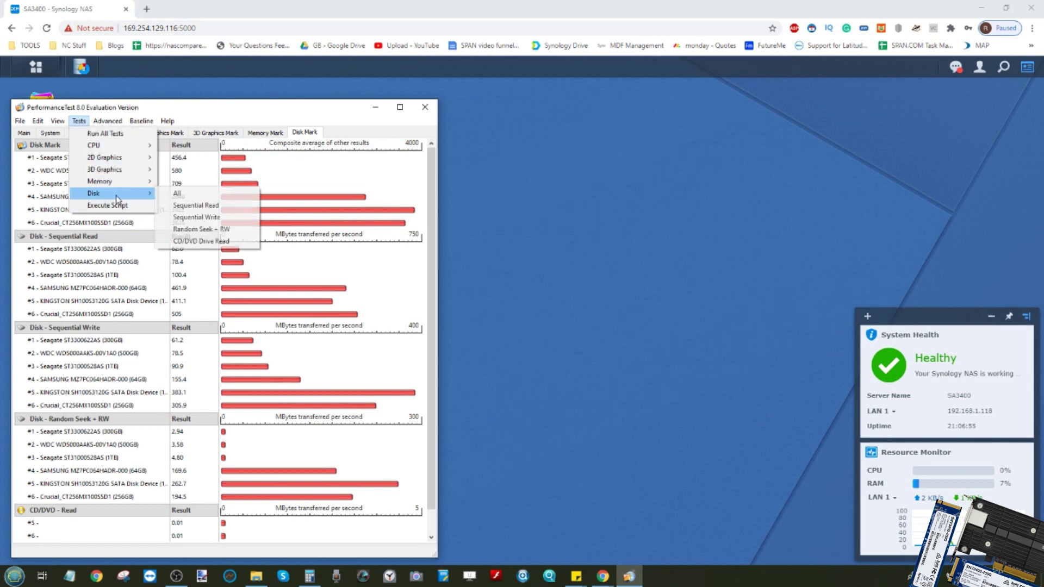
pyautogui.click(177, 194)
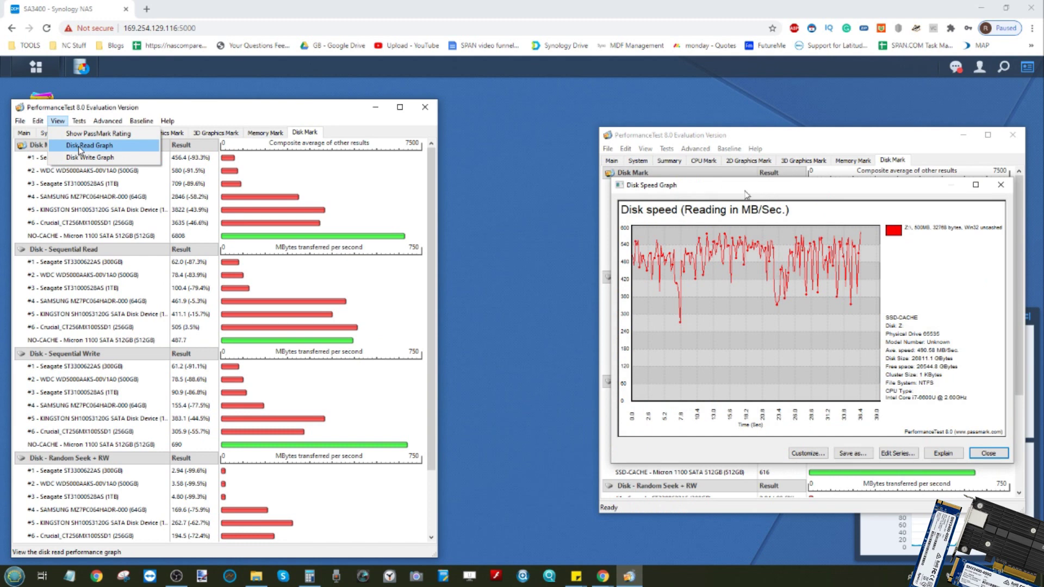
# Step: Place the NO-CACHE disk read graph beside the SSD-CACHE graph and open its Customize series list
pyautogui.click(79, 146)
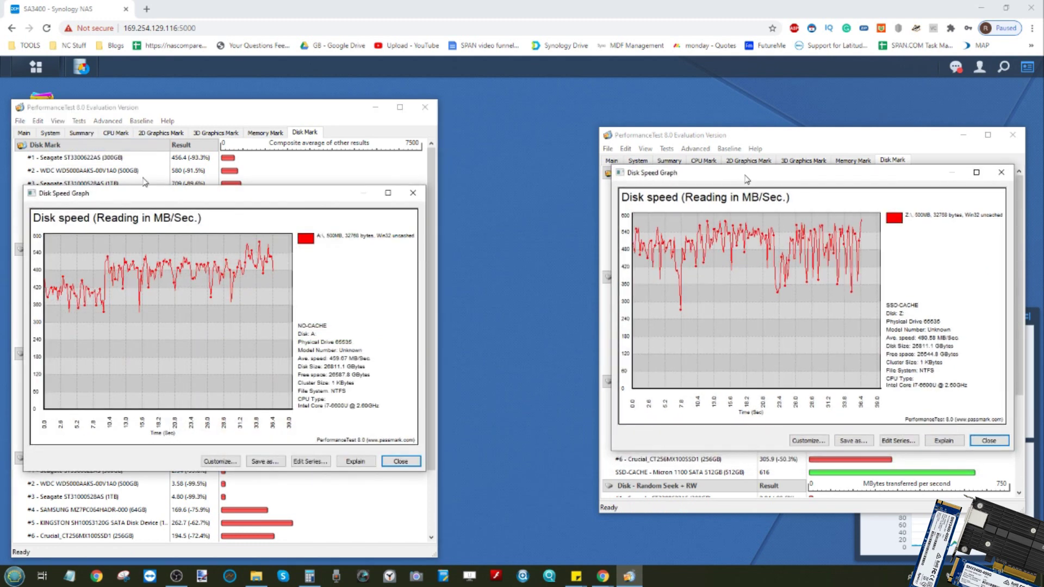
pyautogui.moveTo(158, 198)
pyautogui.mouseDown()
pyautogui.moveTo(156, 133)
pyautogui.moveTo(156, 216)
pyautogui.moveTo(154, 178)
pyautogui.mouseUp()
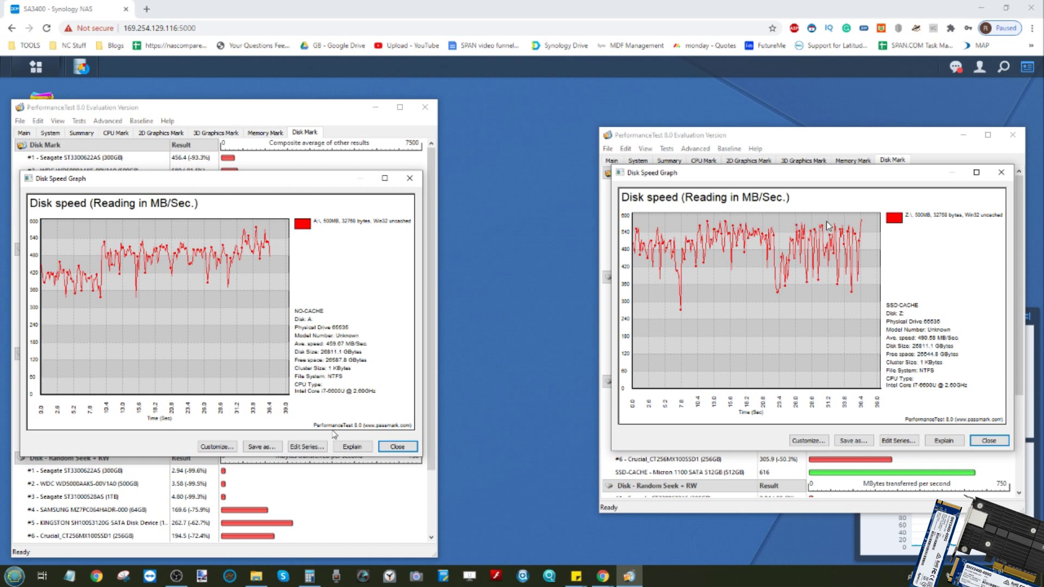
pyautogui.click(226, 446)
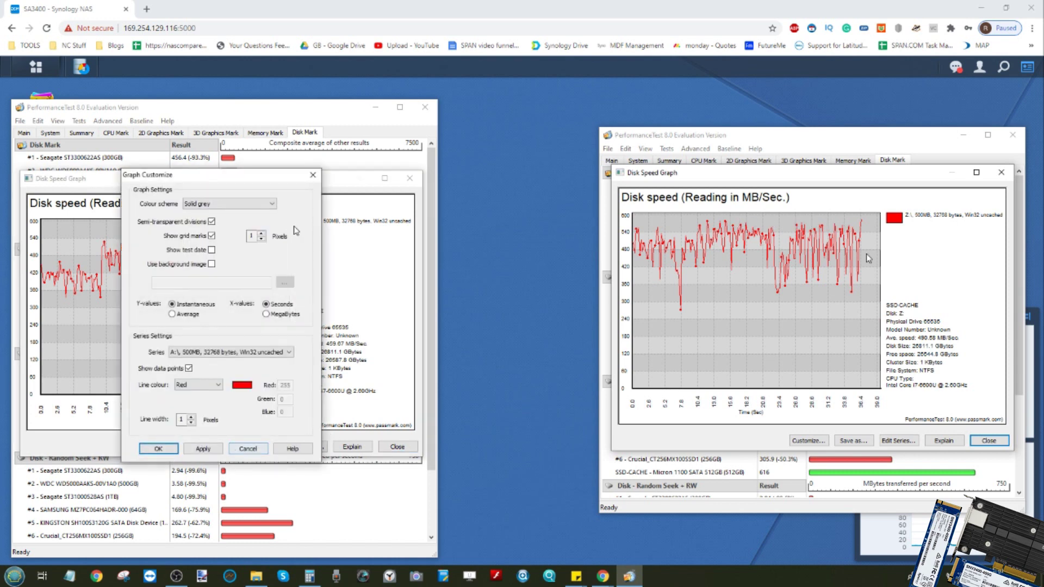
pyautogui.click(251, 352)
# Step: Cancel the graph customization and close the NO-CACHE read speed graph
pyautogui.click(249, 357)
pyautogui.click(247, 448)
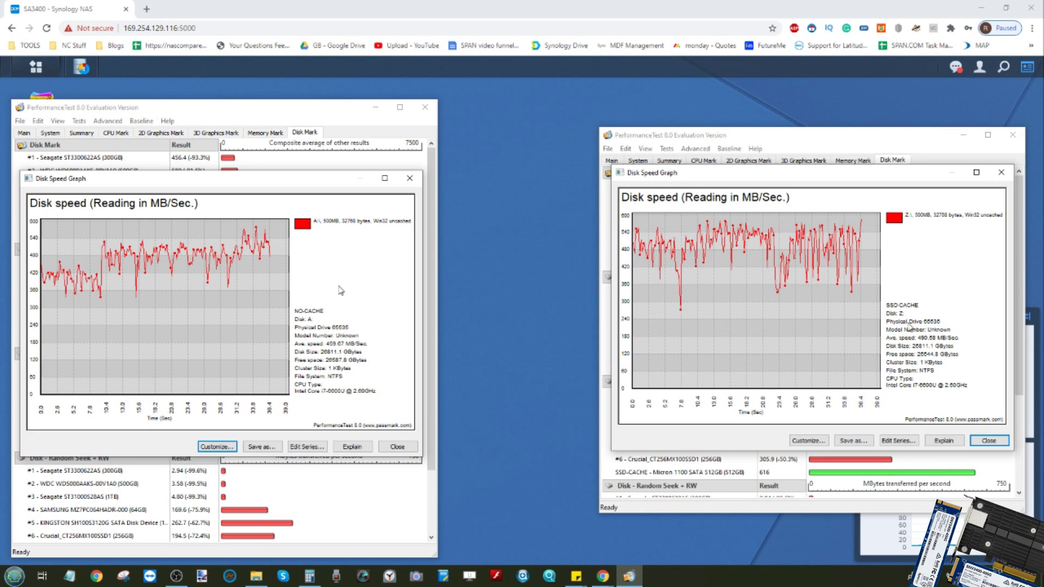
pyautogui.click(410, 178)
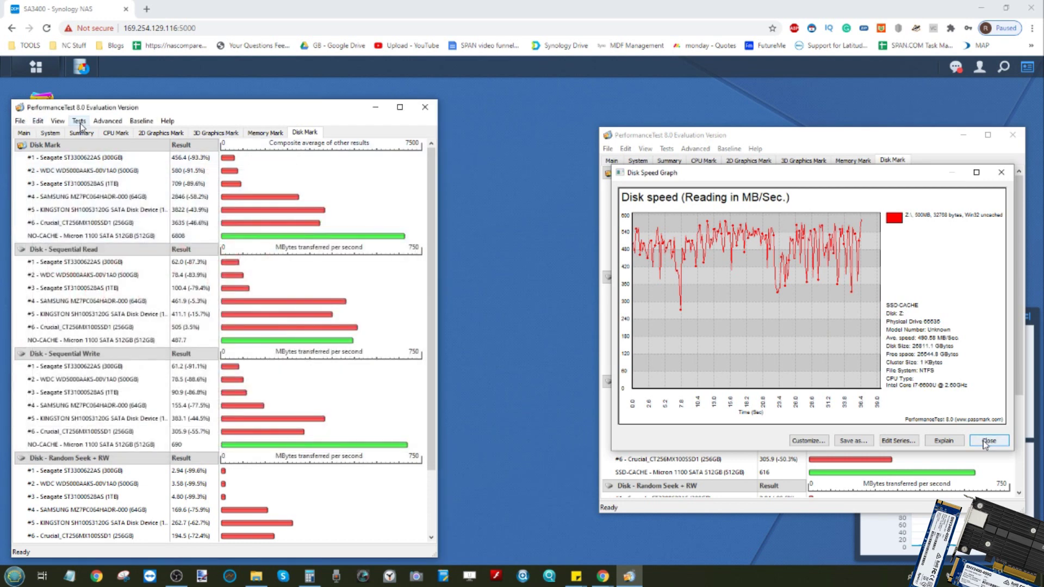
# Step: Close the SSD-CACHE read graph and open the disk write graphs for NO-CACHE and SSD-CACHE
pyautogui.click(988, 440)
pyautogui.click(57, 121)
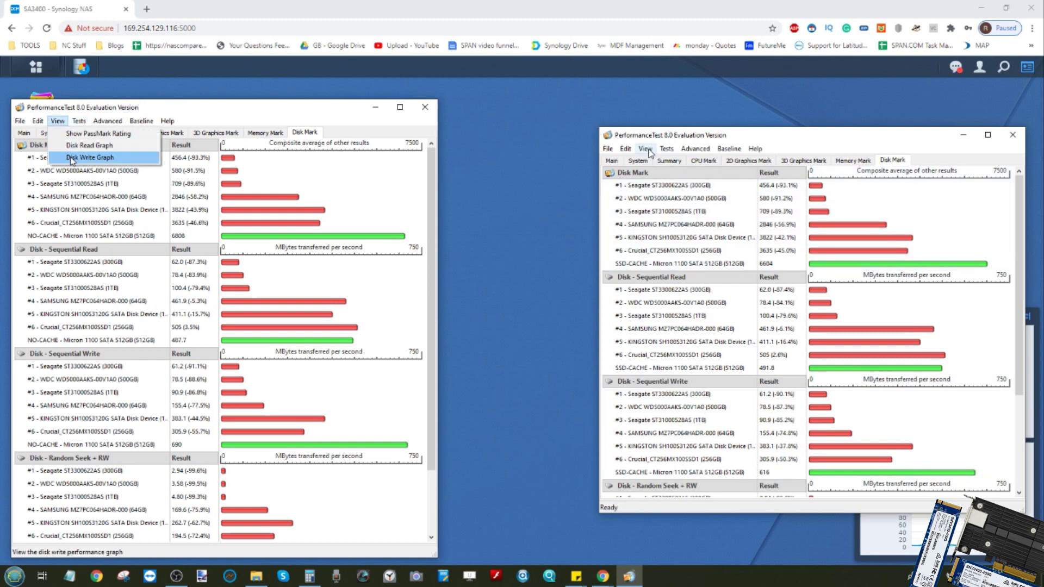
pyautogui.click(72, 157)
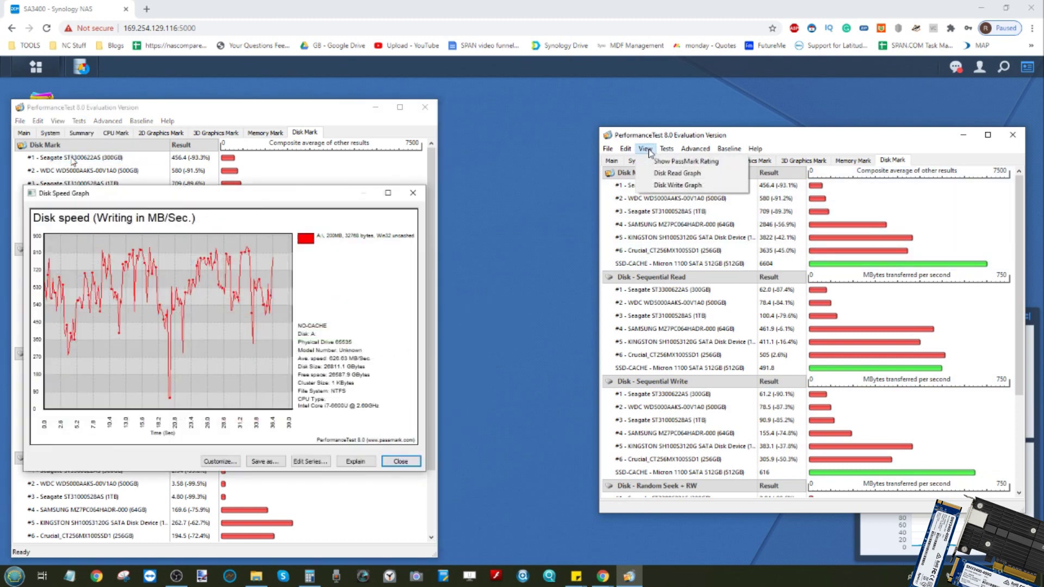
pyautogui.click(667, 186)
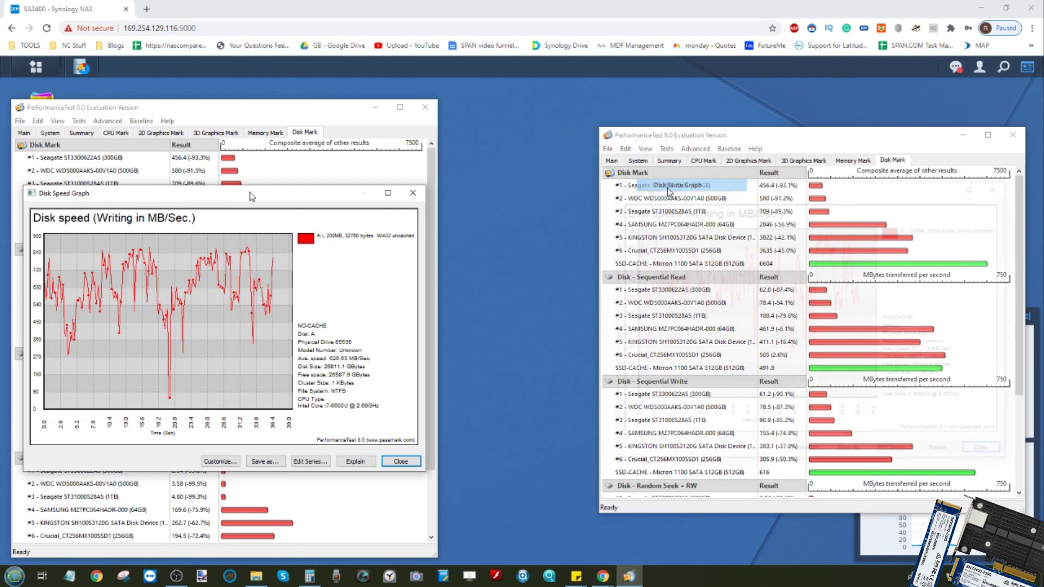